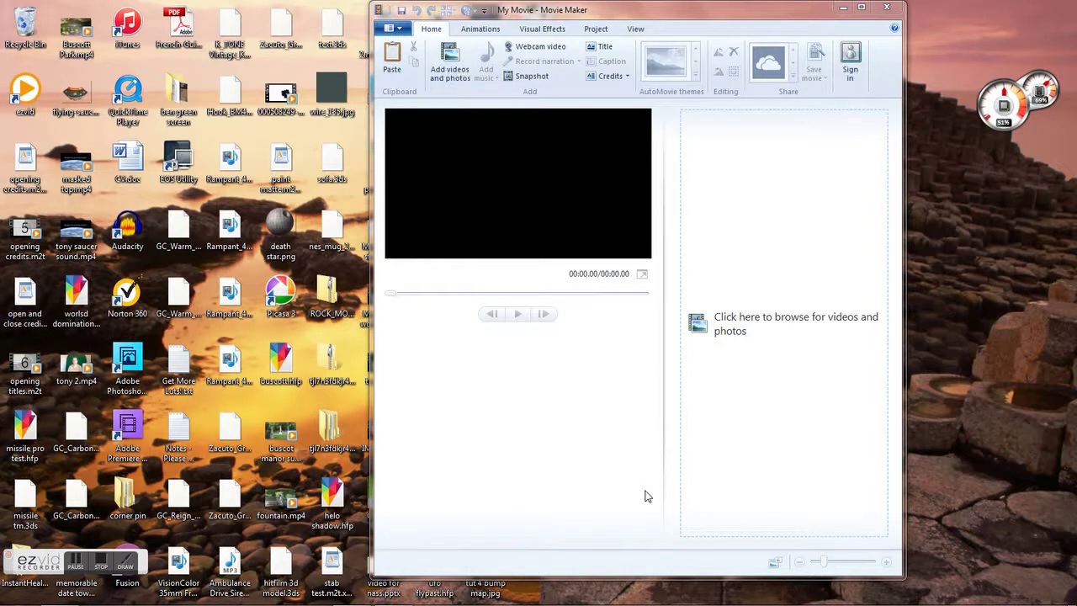
Move the empty Movie Maker window down-left and bring the Get Movie Maker page to the front.
left_click_drag(790, 9, 688, 76)
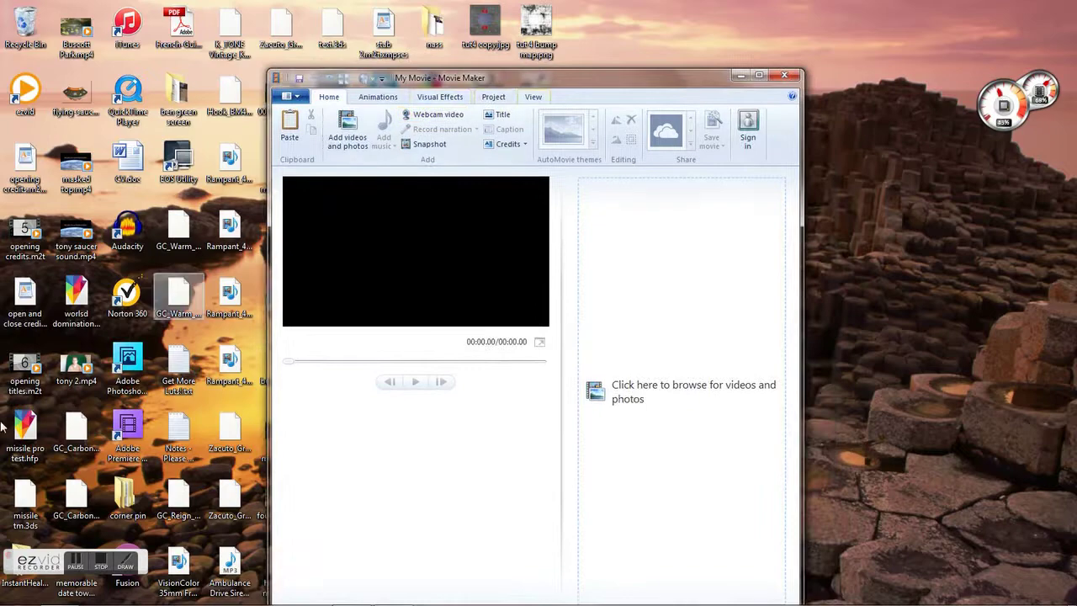
left_click(72, 595)
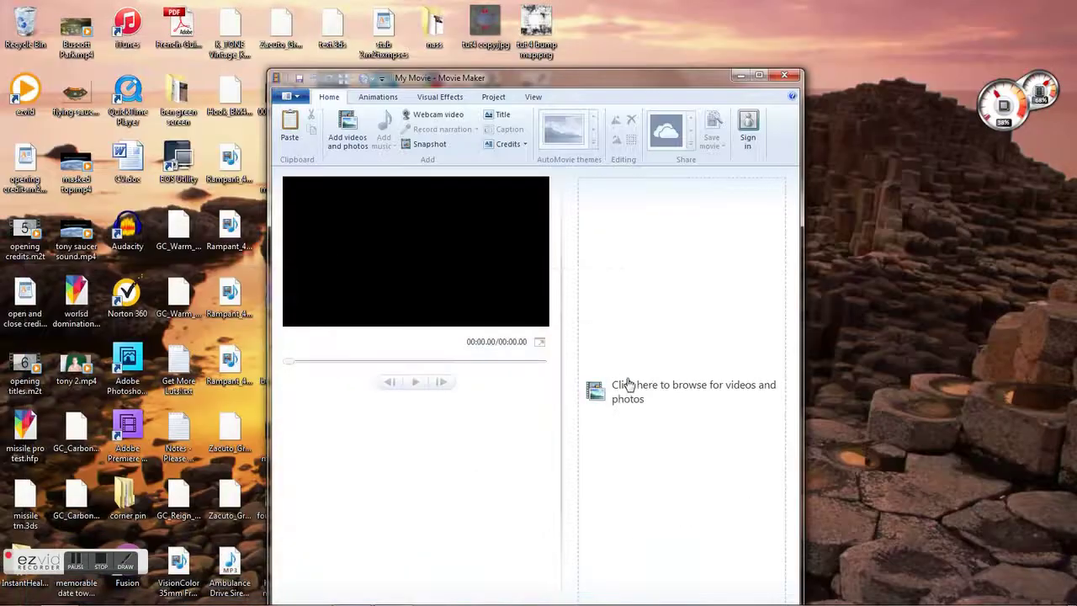
Move the empty My Movie project window back up toward the top-left.
left_click_drag(659, 78, 663, 39)
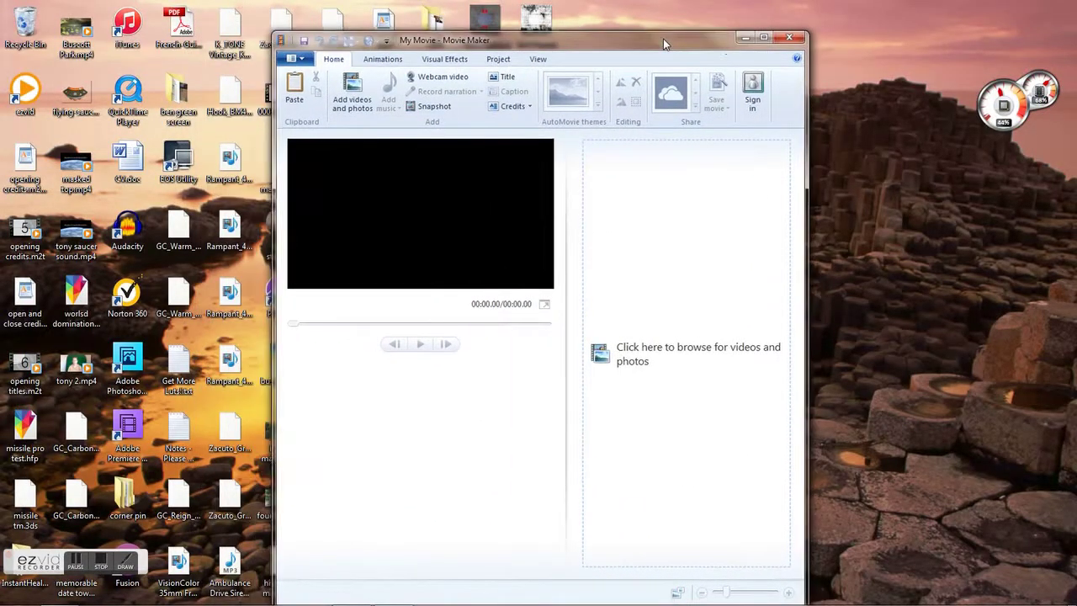
Maximize Movie Maker and add Big Taste Board Oct 2015 R8.jpg from Downloads to the project.
left_click(766, 39)
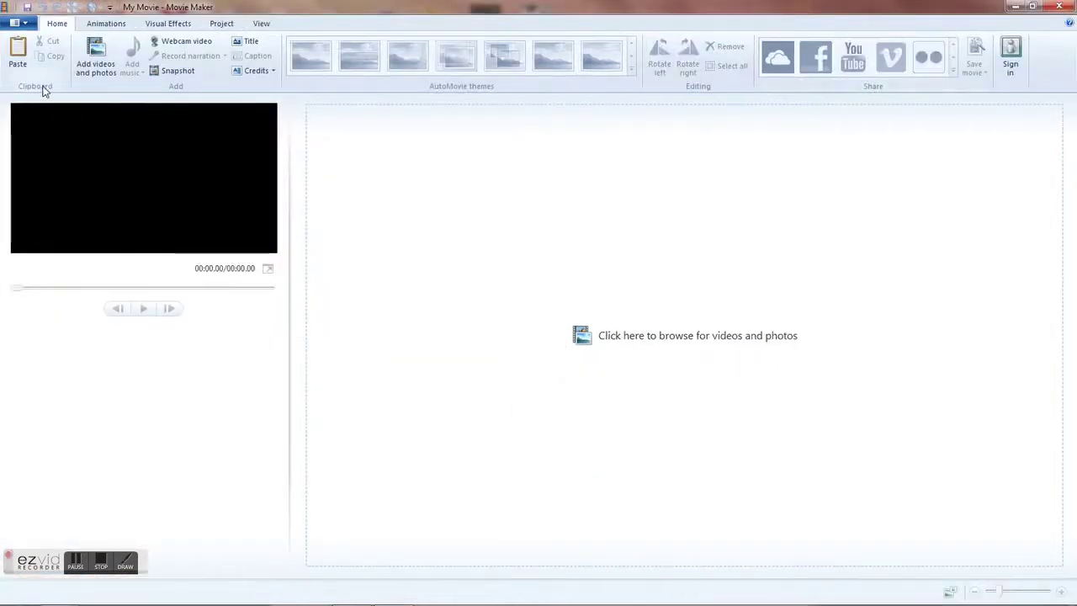
left_click(95, 58)
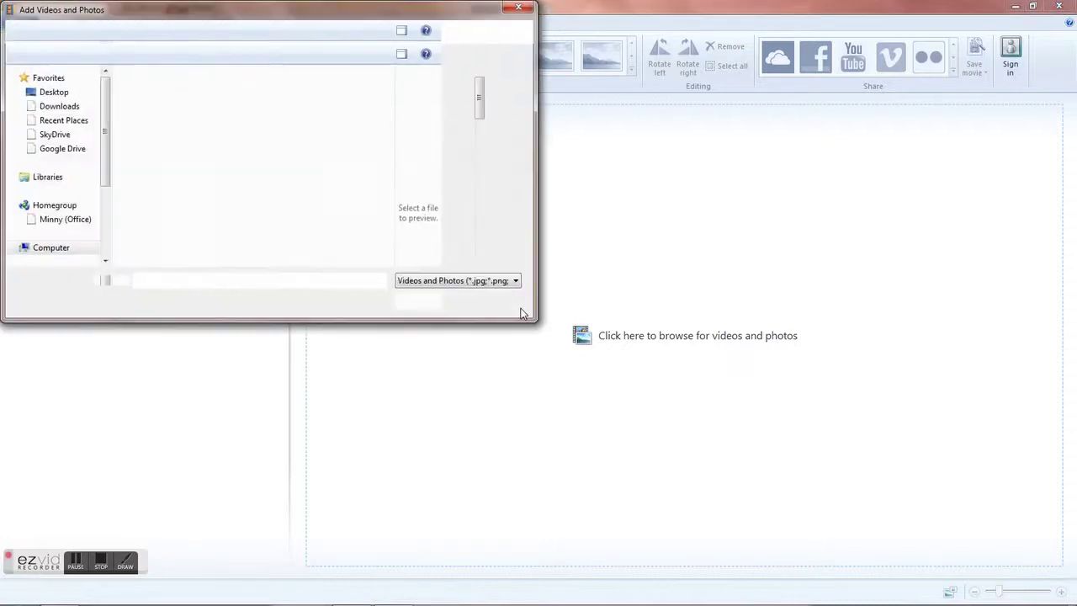
scroll(84, 163, "up", 1)
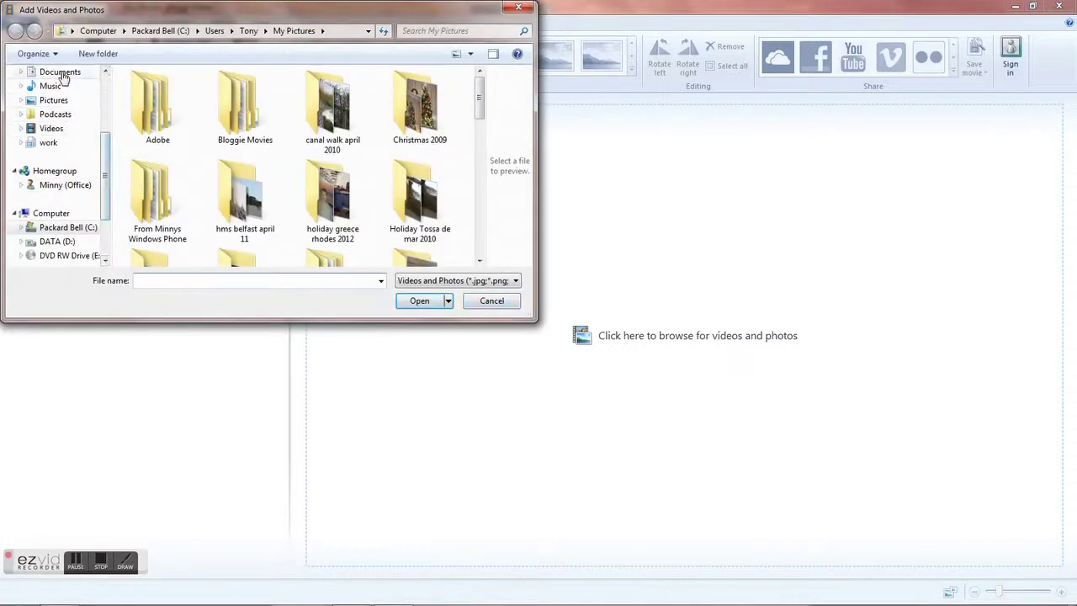
scroll(61, 101, "up", 3)
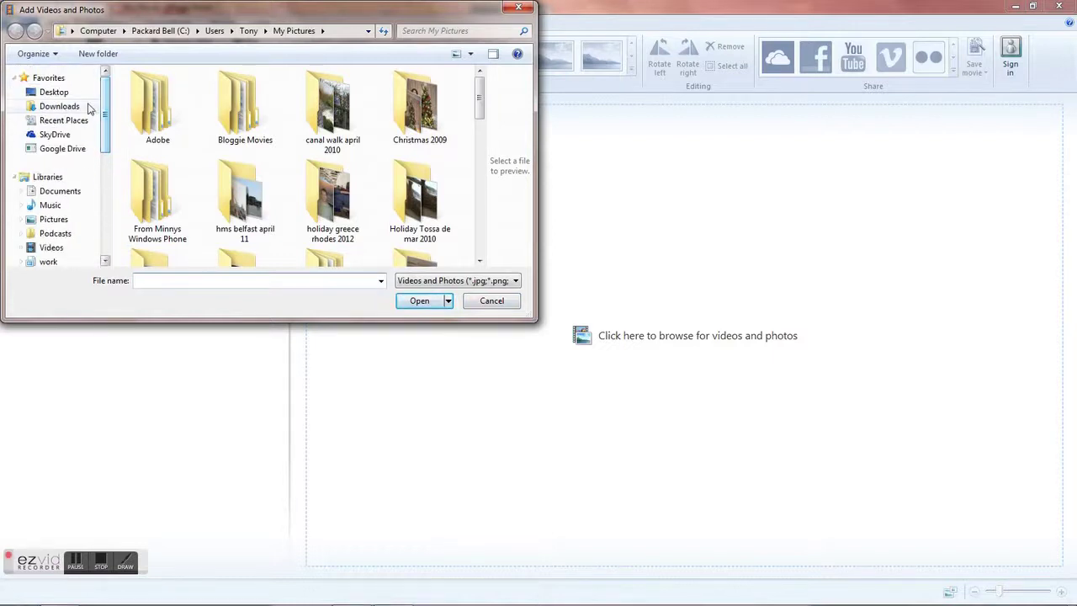
left_click(67, 107)
left_click(187, 193)
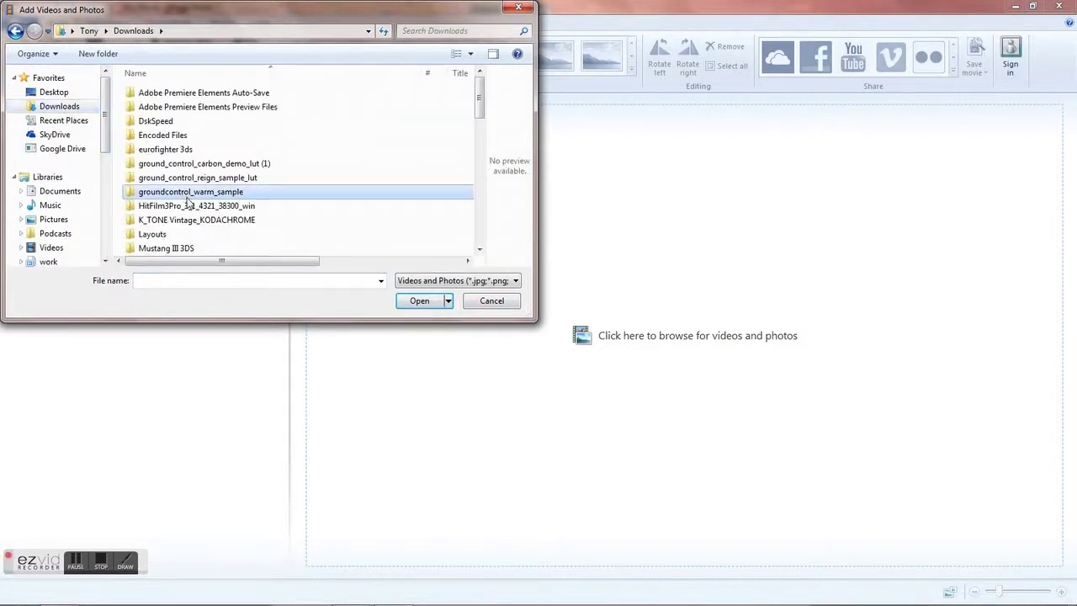
type("ah")
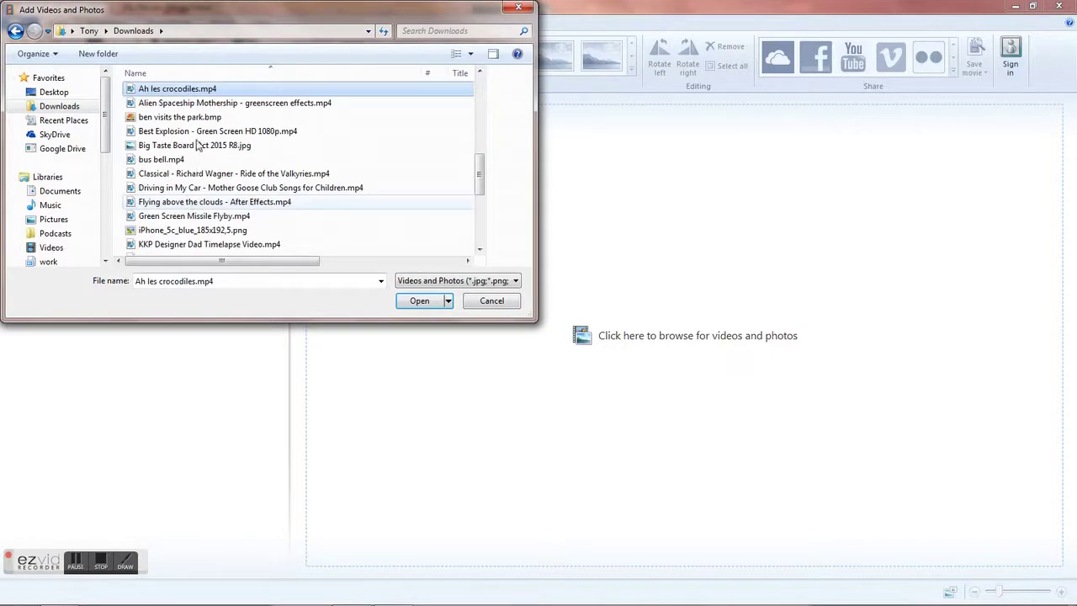
type("sfc")
key("Down")
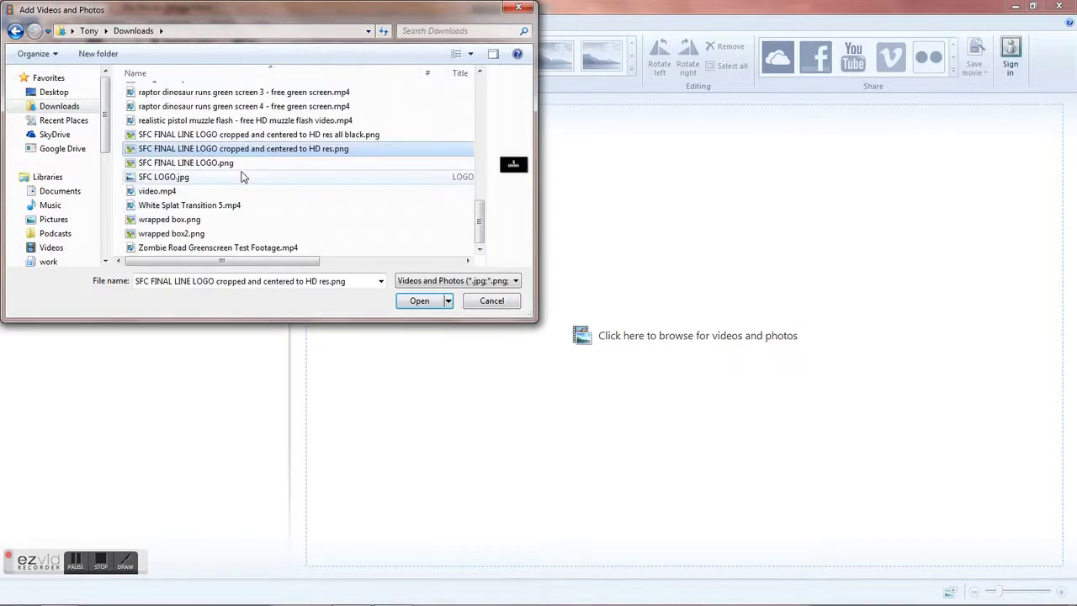
left_click(192, 210)
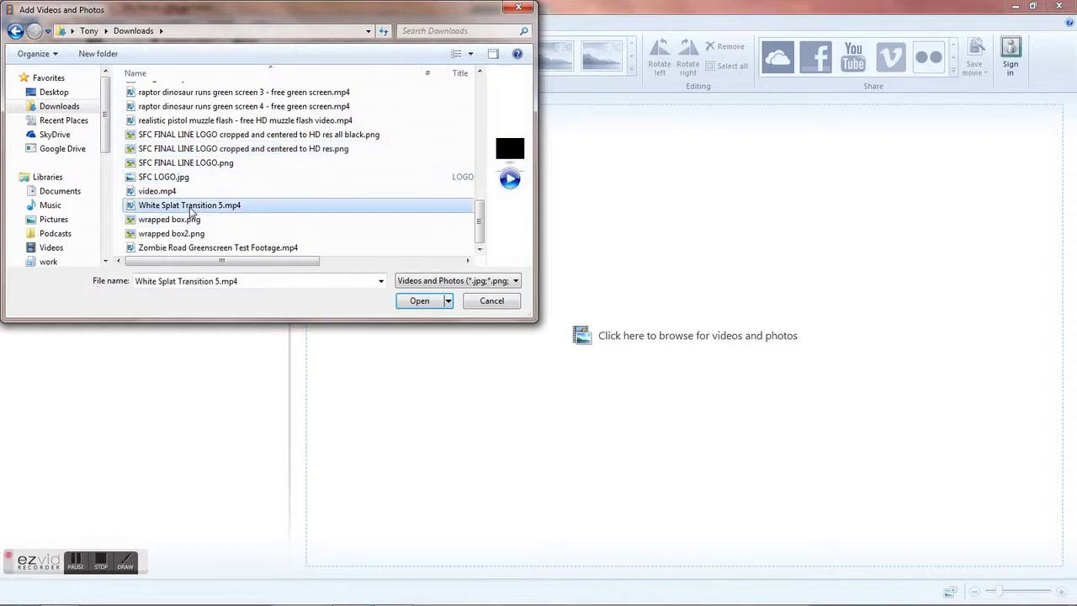
type("big")
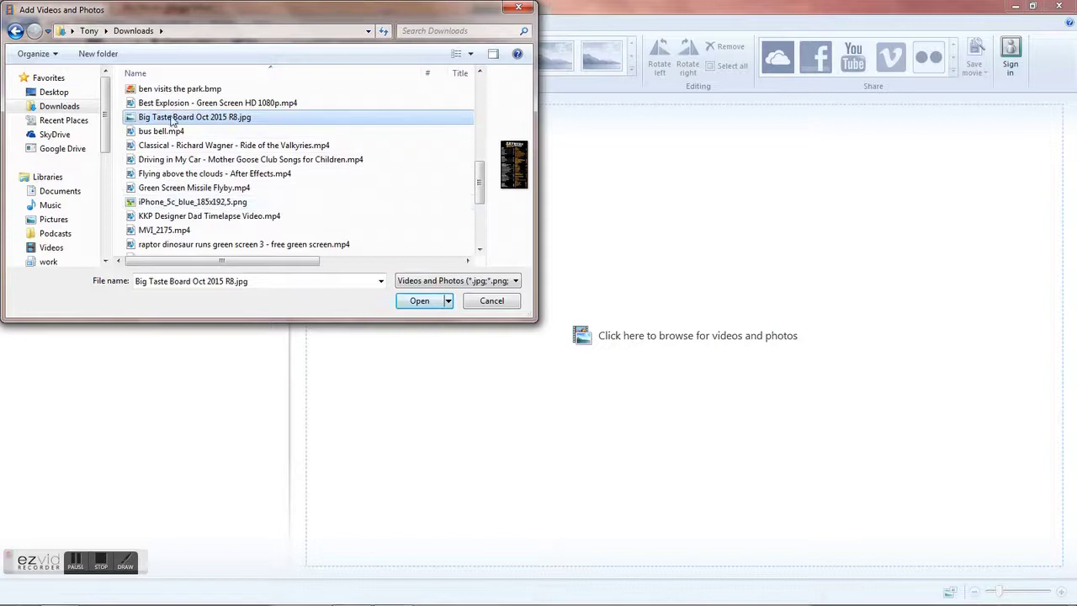
left_click(429, 302)
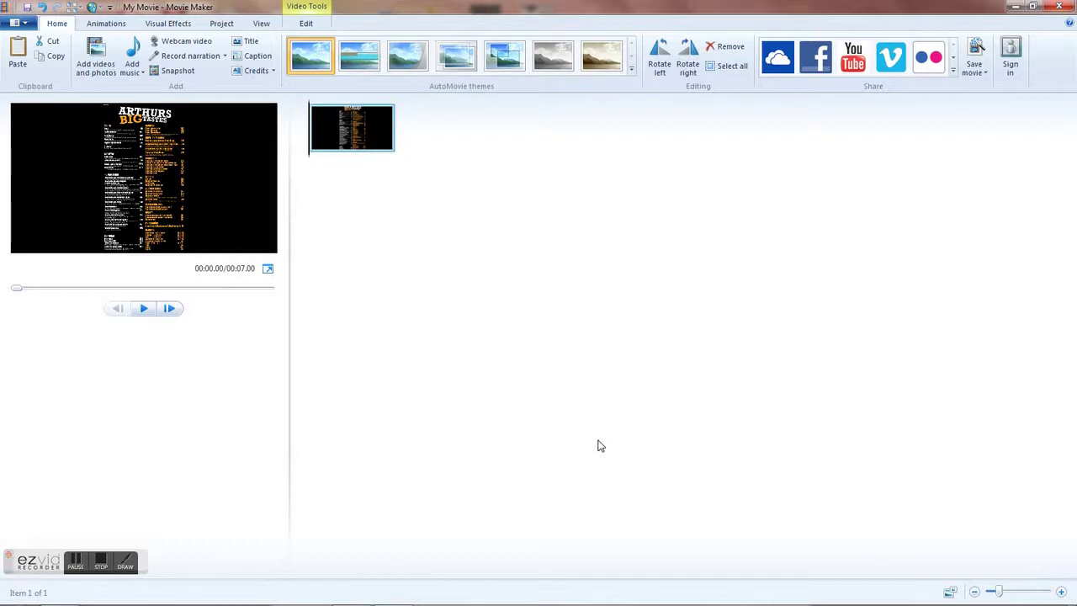
Rotate the ARTHURS BIG TASTES menu photo 90° clockwise with Rotate right.
left_click(688, 57)
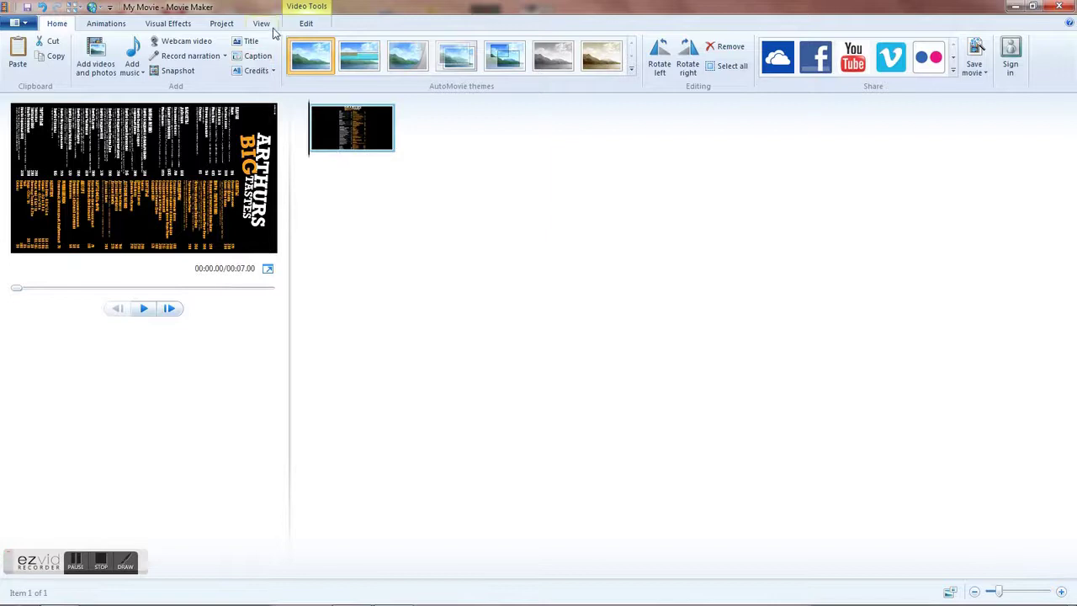
Change the menu photo's duration from 7.00 to 900 seconds on the Edit tab.
left_click(306, 24)
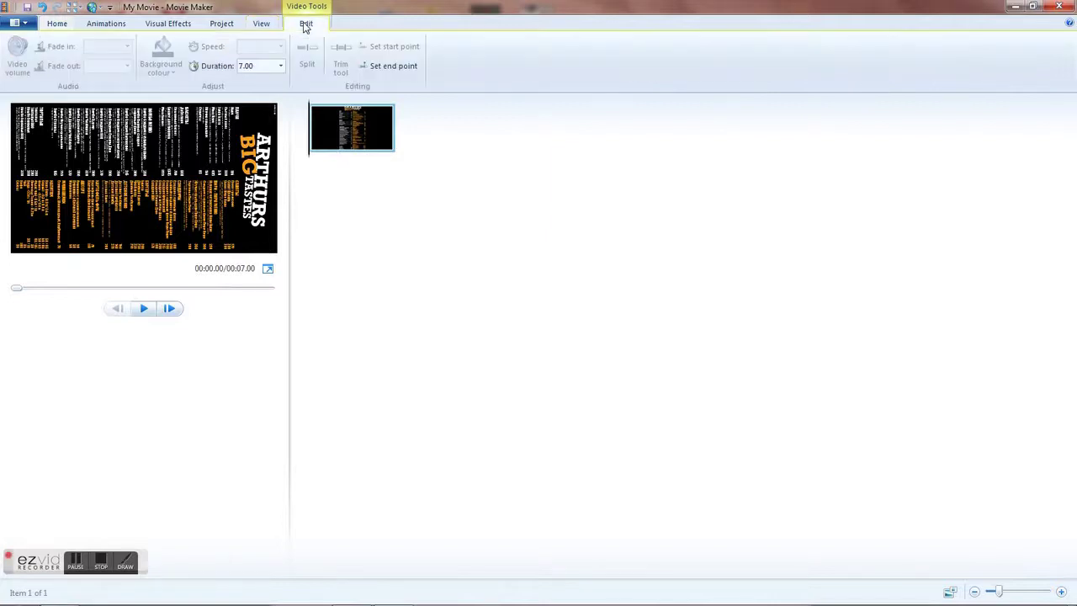
left_click(266, 66)
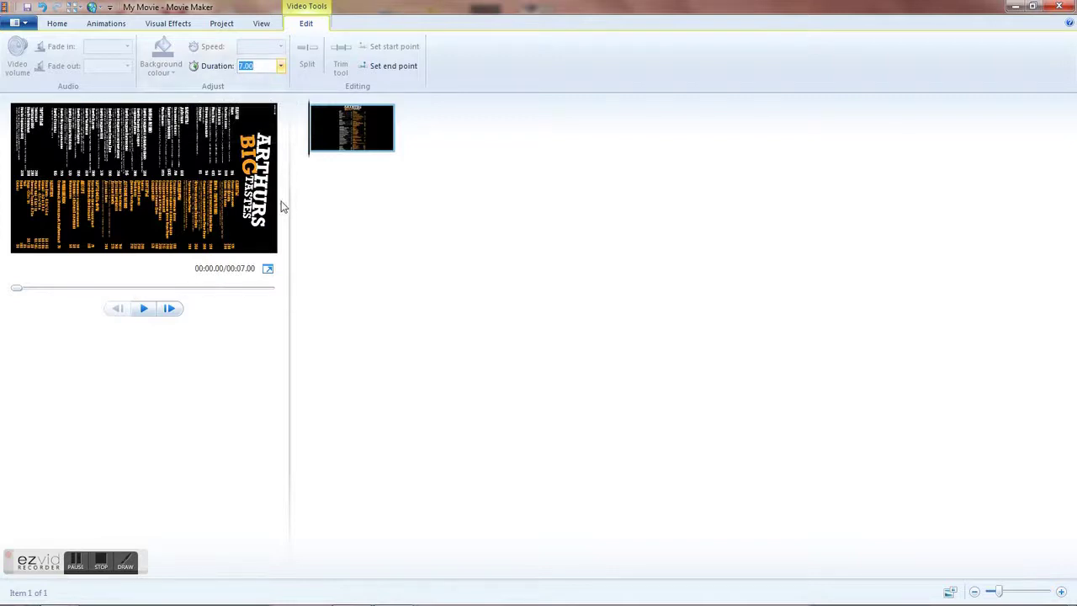
type("90")
key("Return")
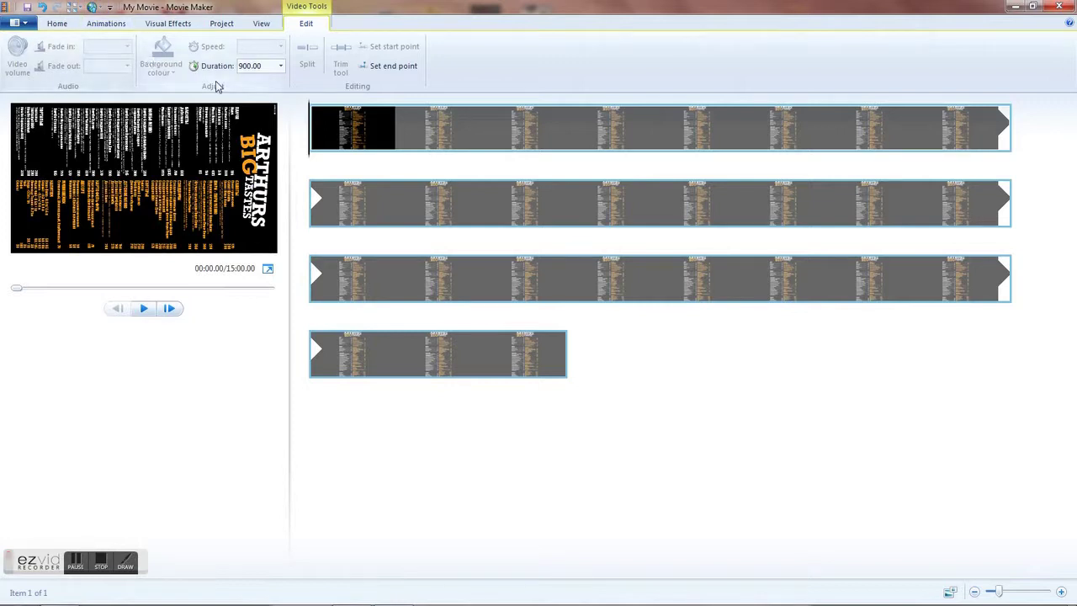
Choose Save movie > For high-definition display to export as 1920×1080 MPEG-4.
left_click(25, 24)
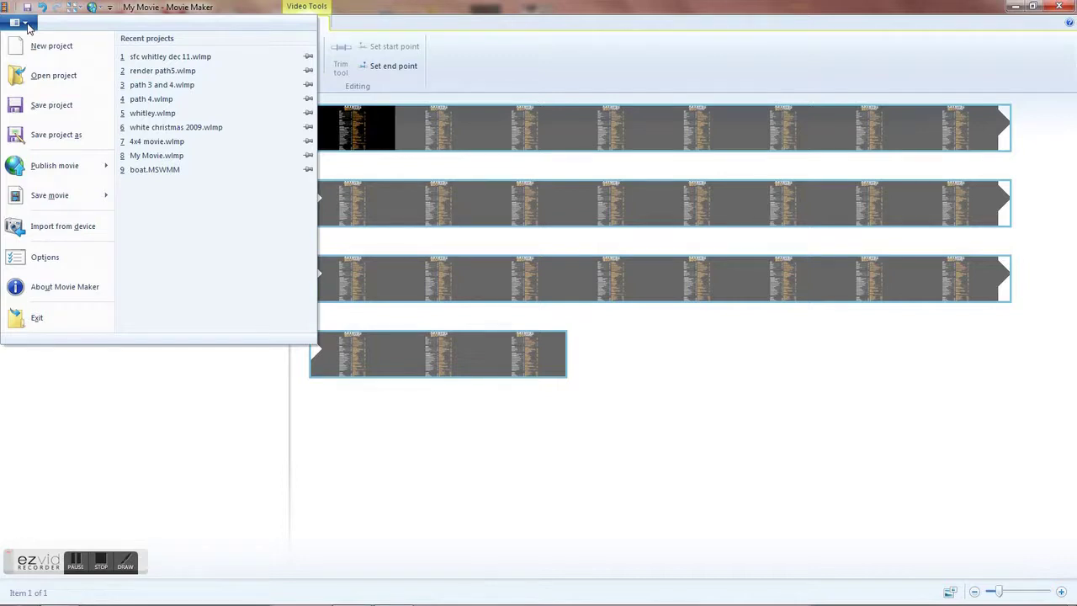
mouse_move(61, 196)
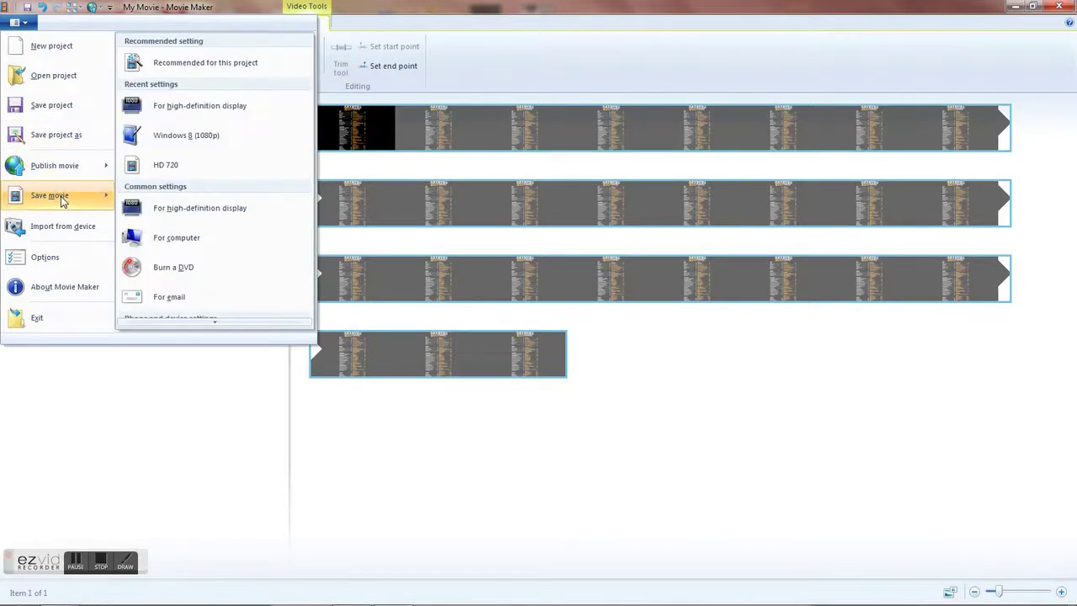
left_click(183, 211)
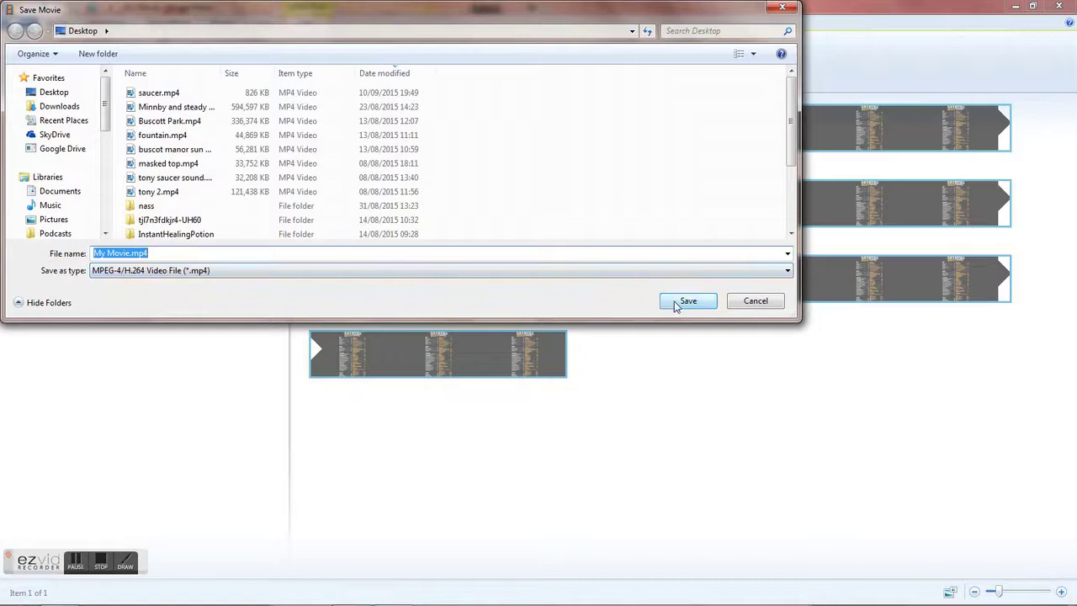
Save the movie to the Desktop as 'arthurs big taste.mp4'.
left_click(183, 253)
left_click_drag(183, 253, 85, 261)
type("arthurs big")
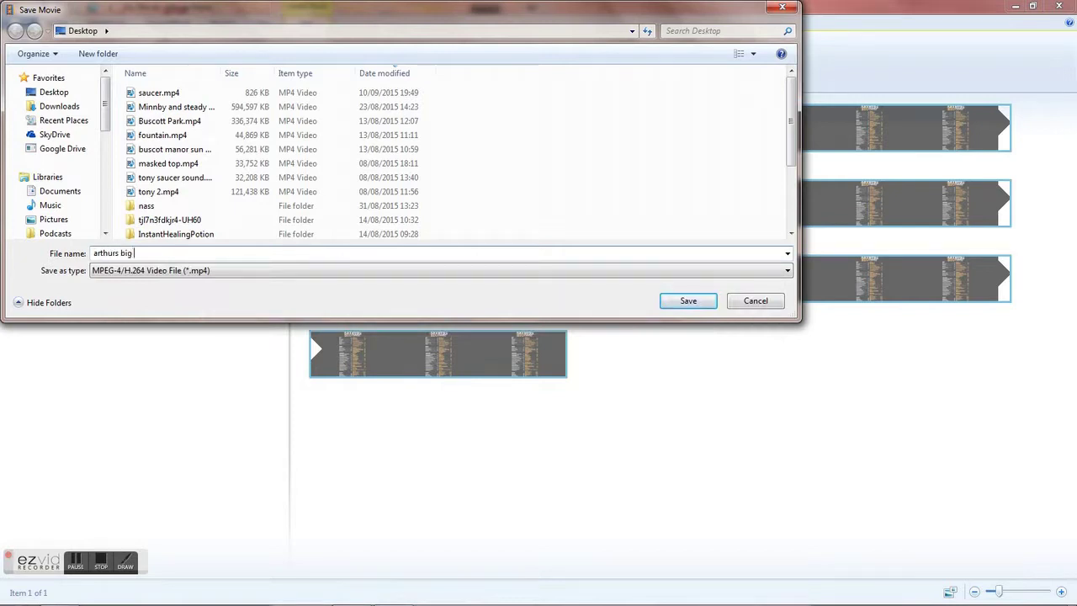
type(" taste")
left_click(688, 306)
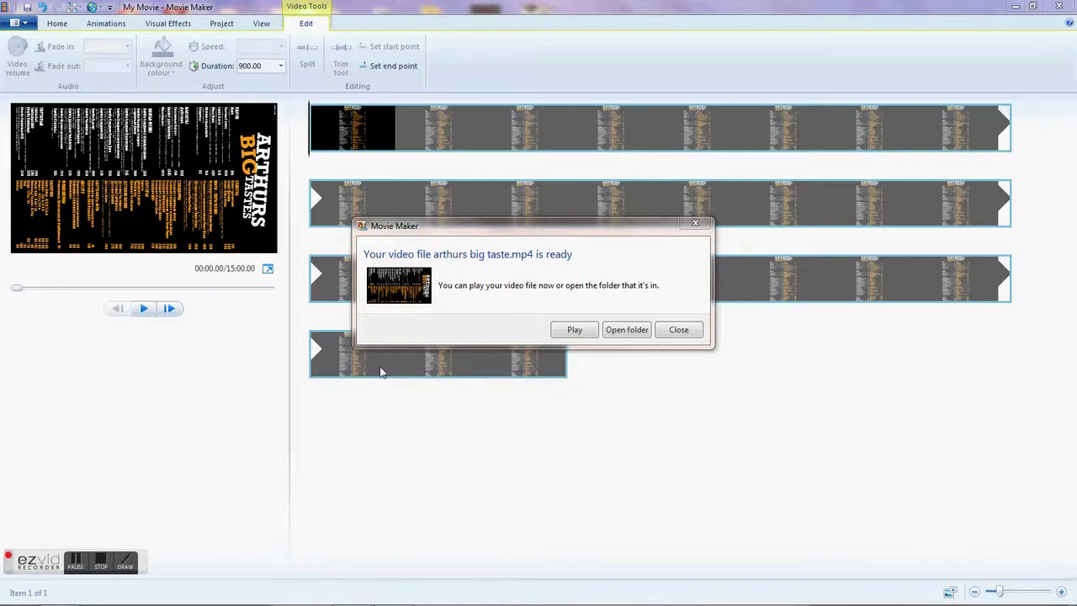
Play the exported arthurs big taste video in Media Player and switch it to full screen.
left_click(585, 334)
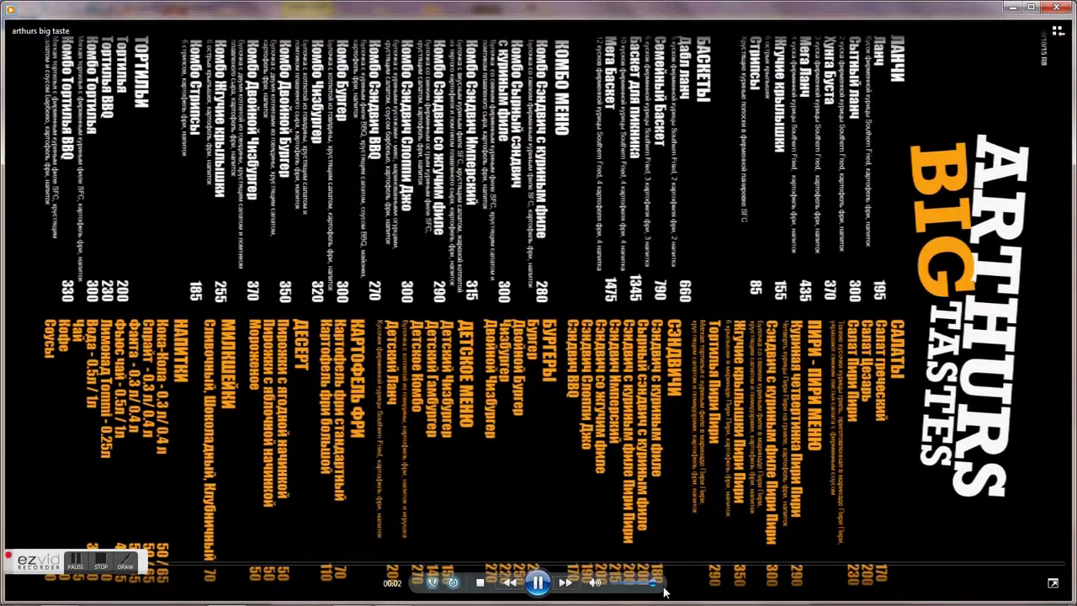
left_click(1052, 582)
mouse_move(1060, 594)
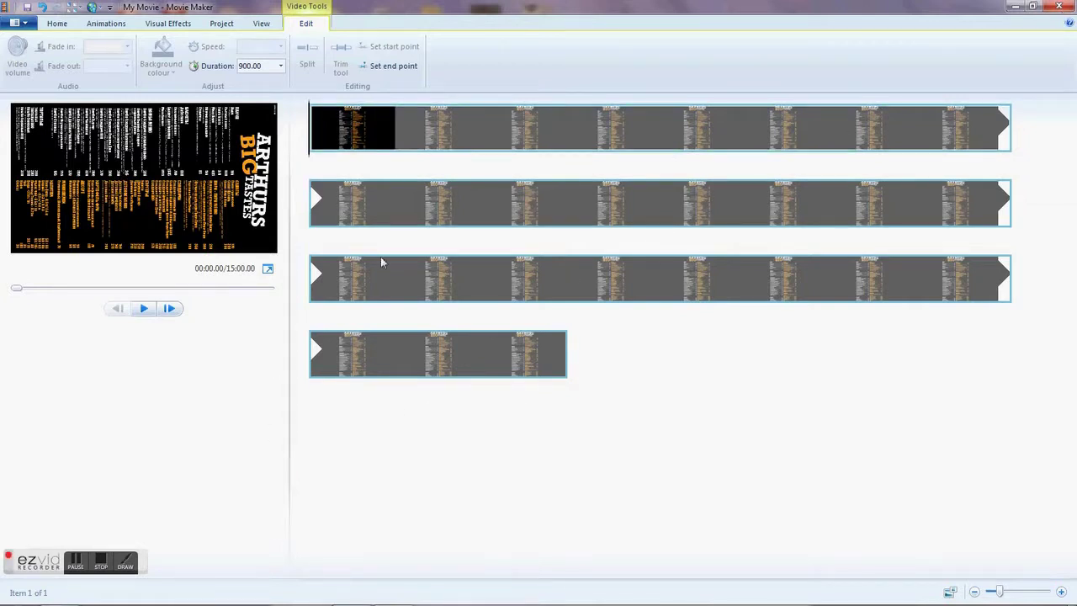
Reopen Save movie > For high-definition display, then clear Movie Maker away to show the desktop.
left_click(23, 24)
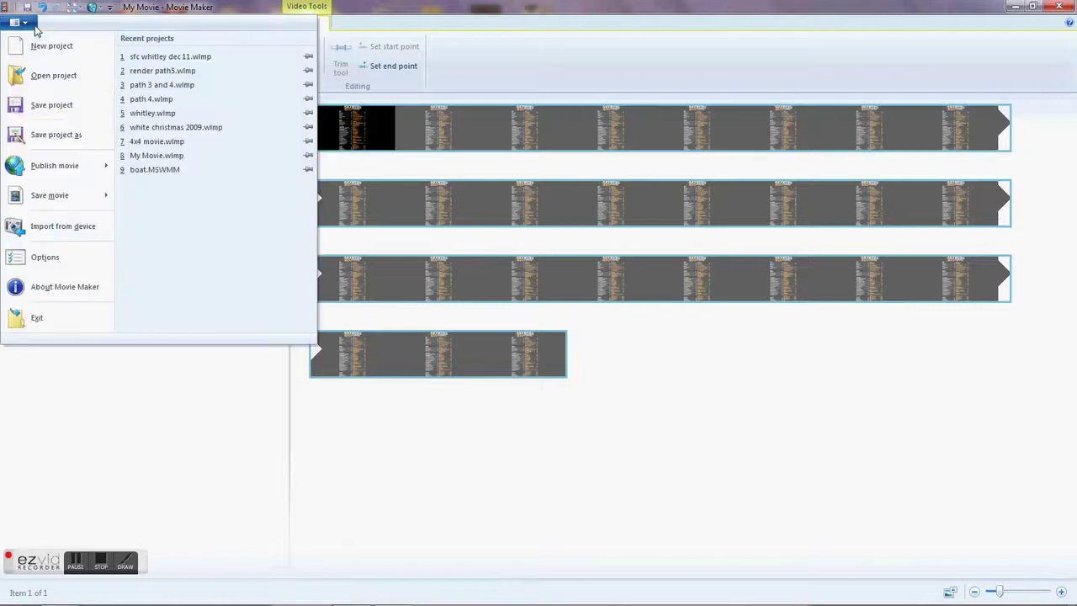
mouse_move(58, 202)
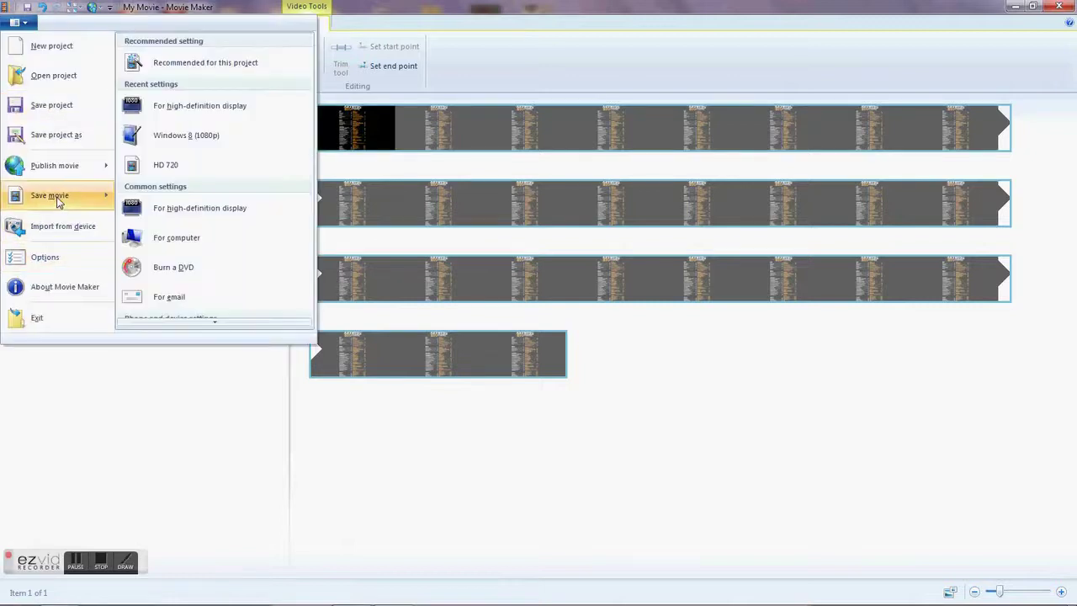
left_click(177, 212)
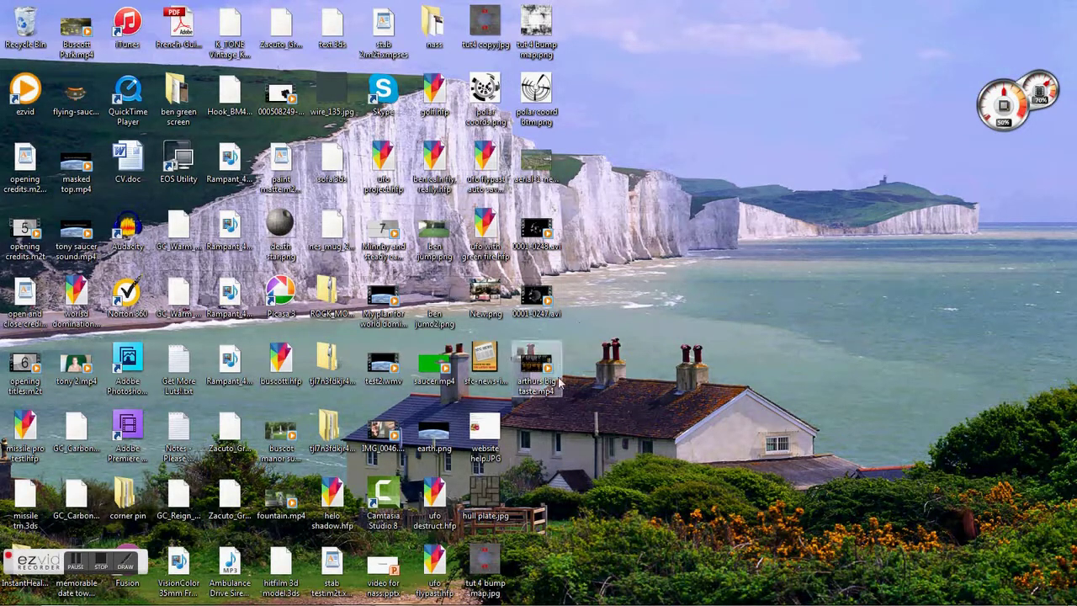
Show the Send to destinations for the arthurs big taste.mp4 desktop icon.
left_click(532, 373)
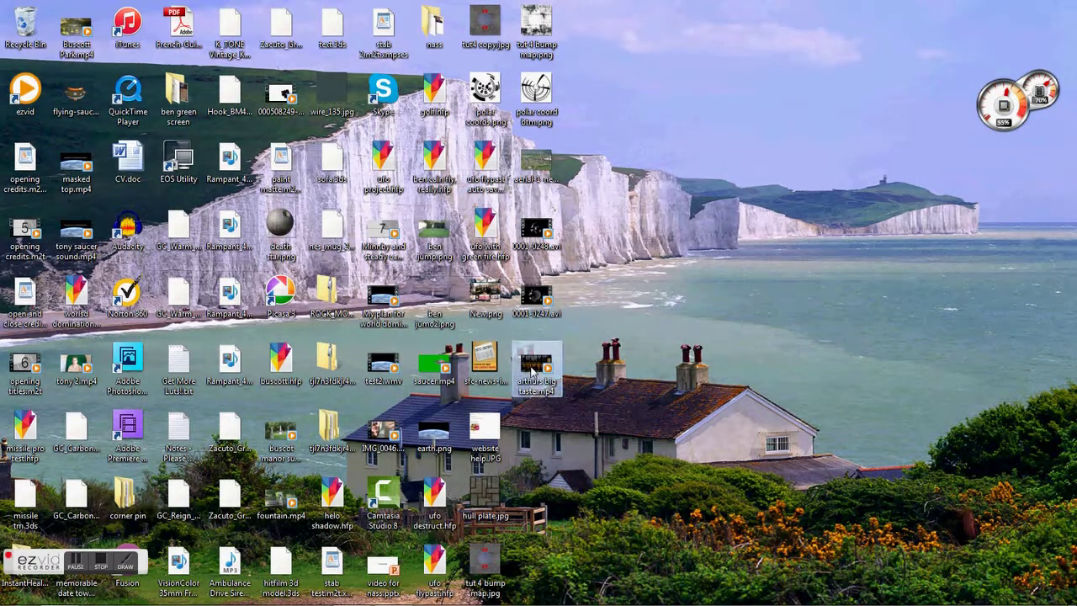
right_click(532, 366)
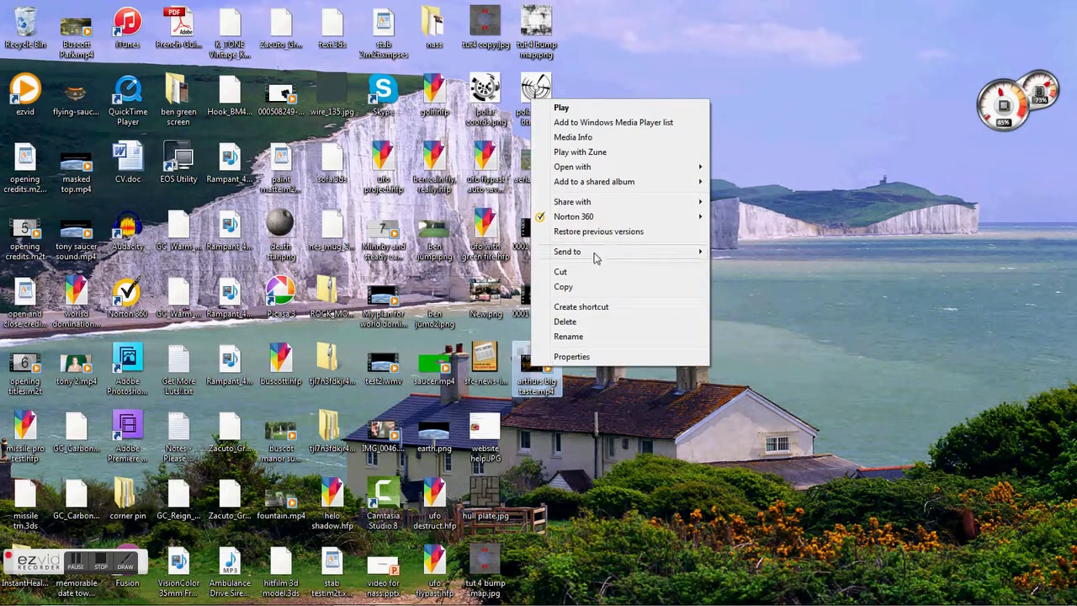
mouse_move(595, 252)
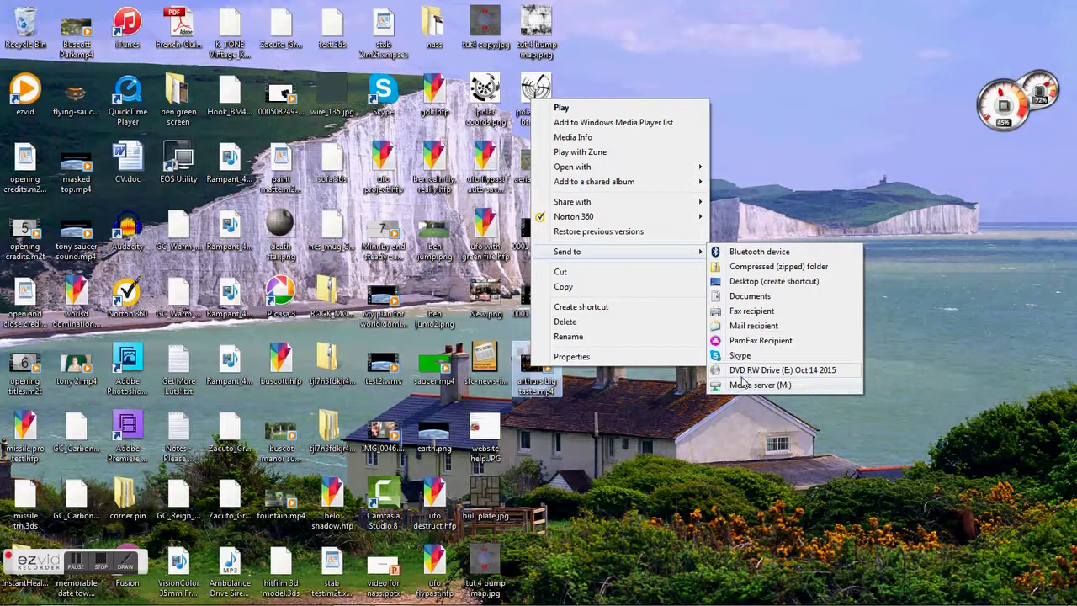